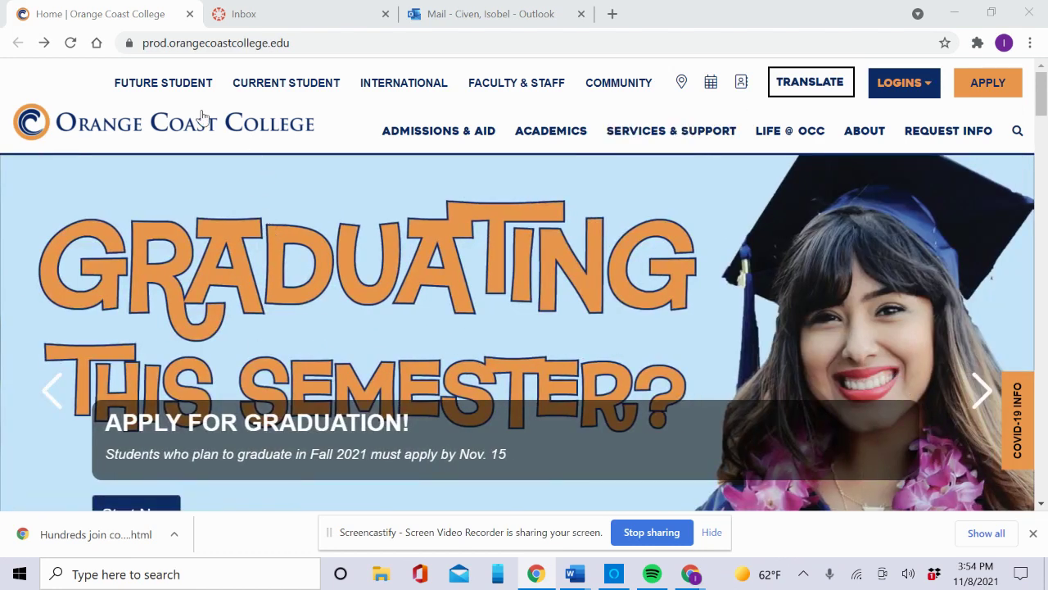
# Open the college library page from Services & Support and go to its A-Z Databases list
pyautogui.click(638, 139)
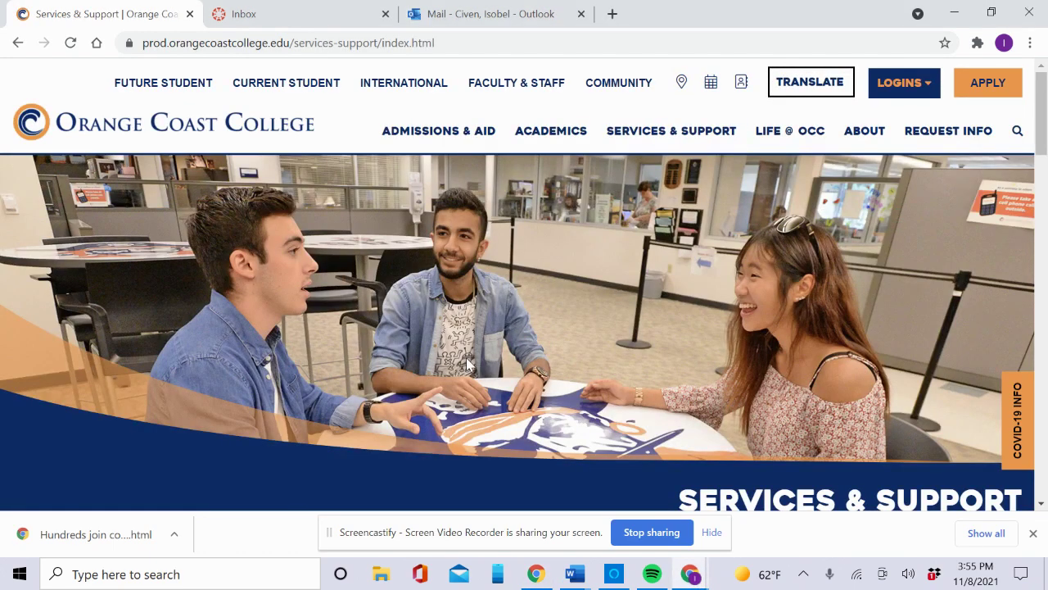
pyautogui.scroll(-10, 468, 365)
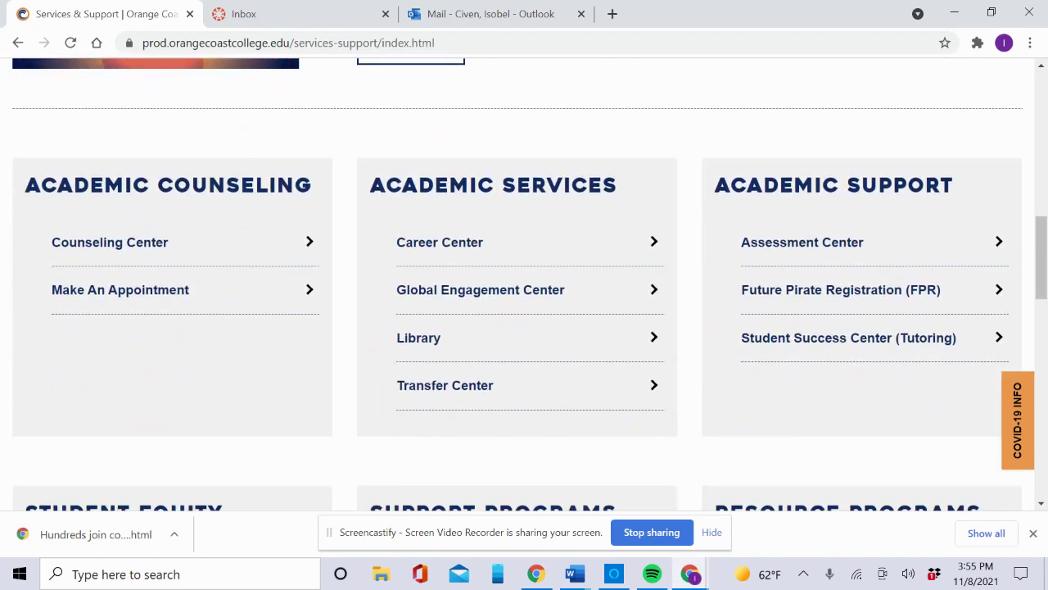
pyautogui.click(412, 342)
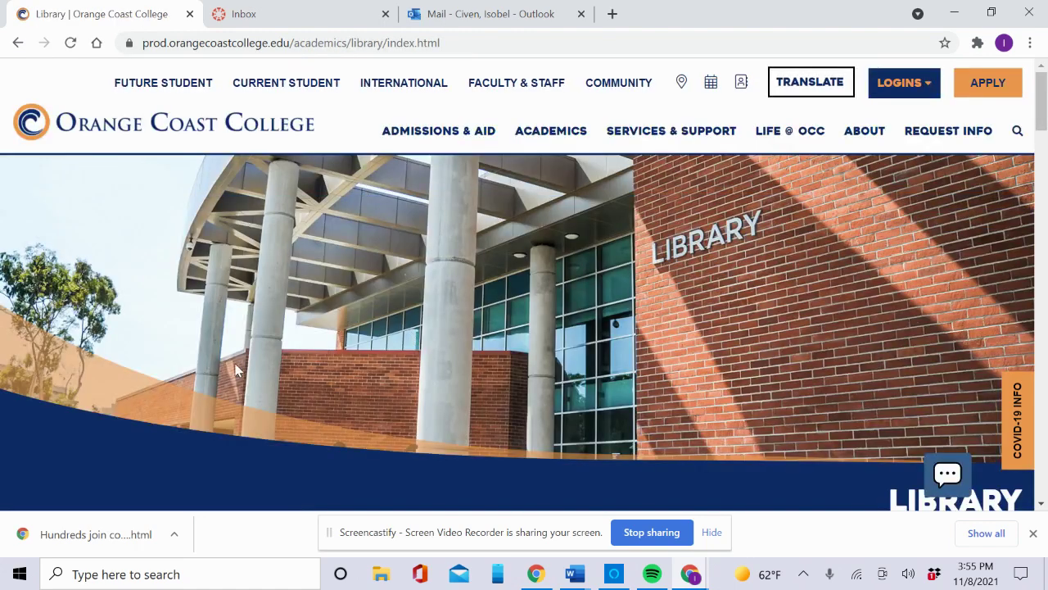
pyautogui.scroll(-4, 235, 370)
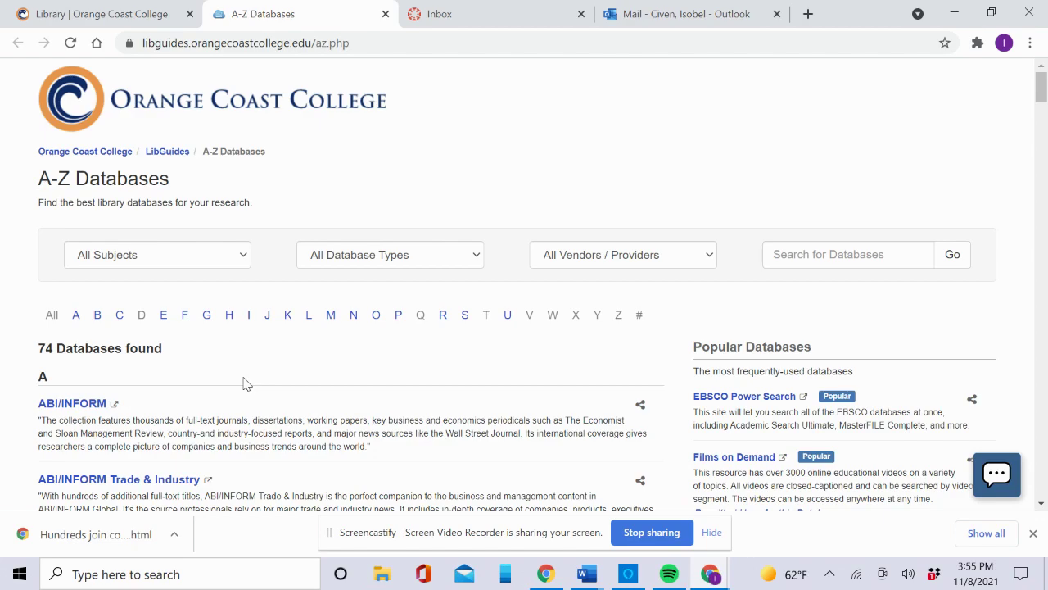
# Open the EBSCOhost database selection page from the A-Z Databases list
pyautogui.scroll(-2, 246, 384)
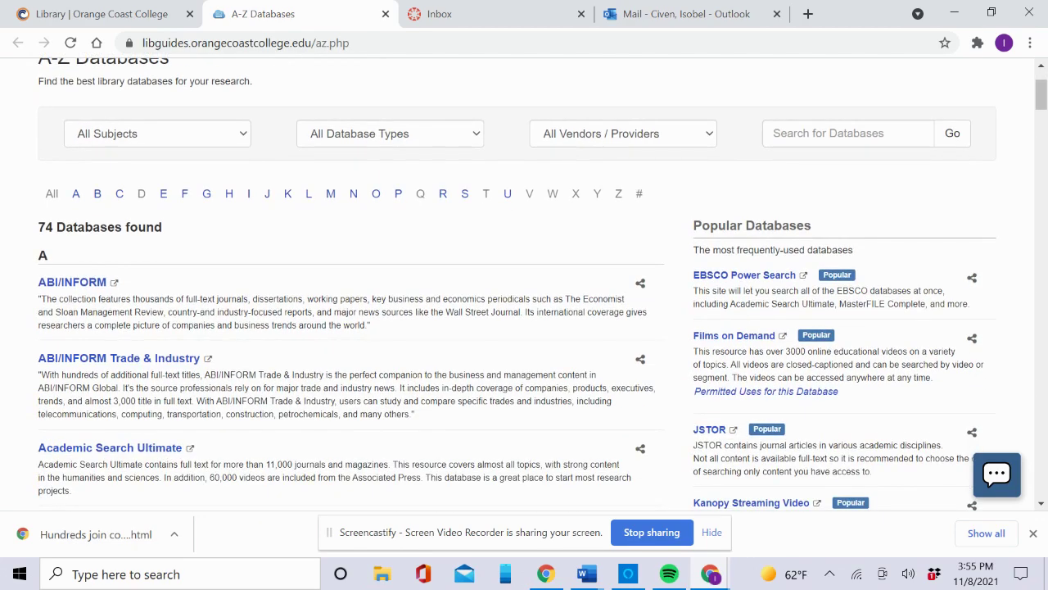
pyautogui.scroll(-15, 524, 283)
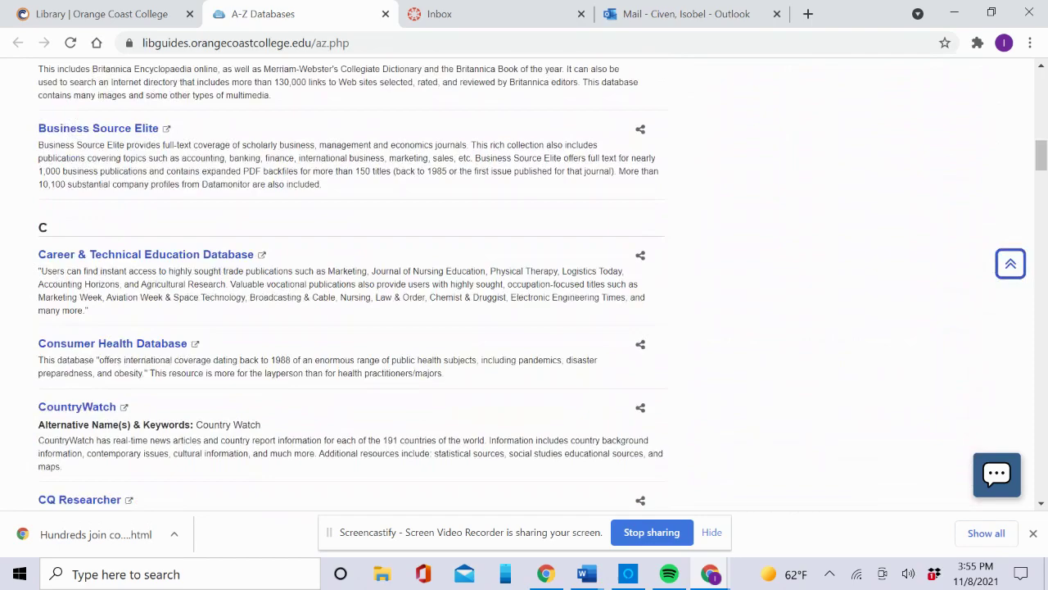
pyautogui.scroll(-9, 352, 283)
pyautogui.scroll(1, 352, 283)
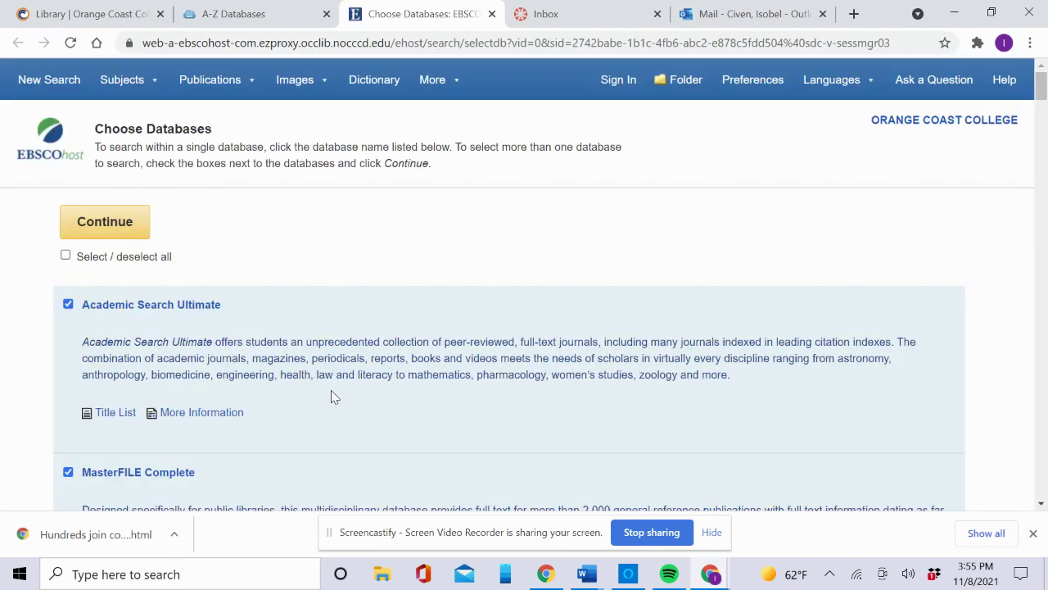
# Add ERIC to the selected EBSCOhost databases and continue to the basic search page
pyautogui.scroll(-2, 331, 390)
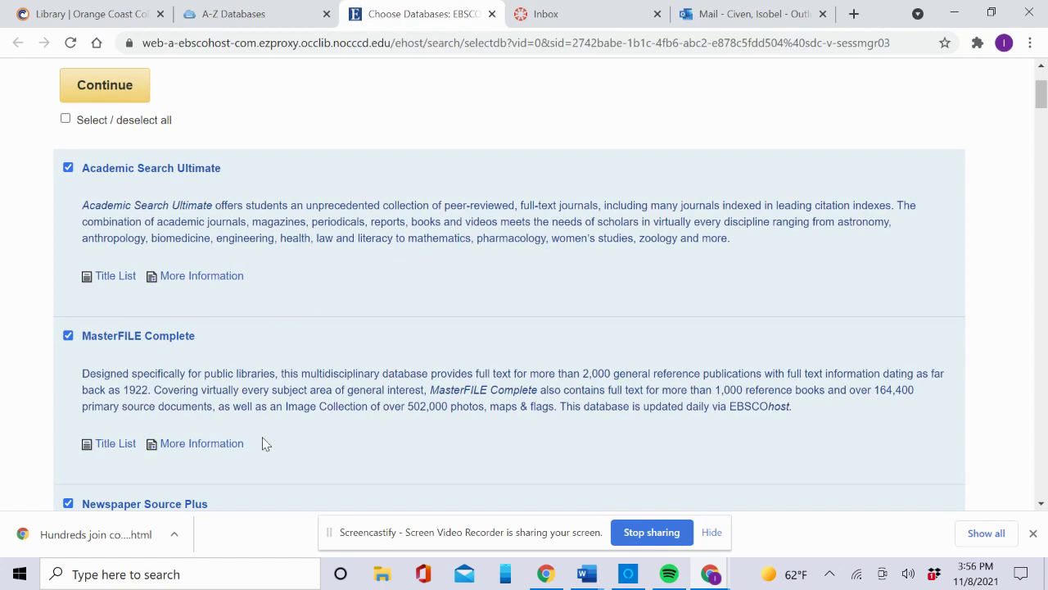
pyautogui.scroll(-6, 528, 360)
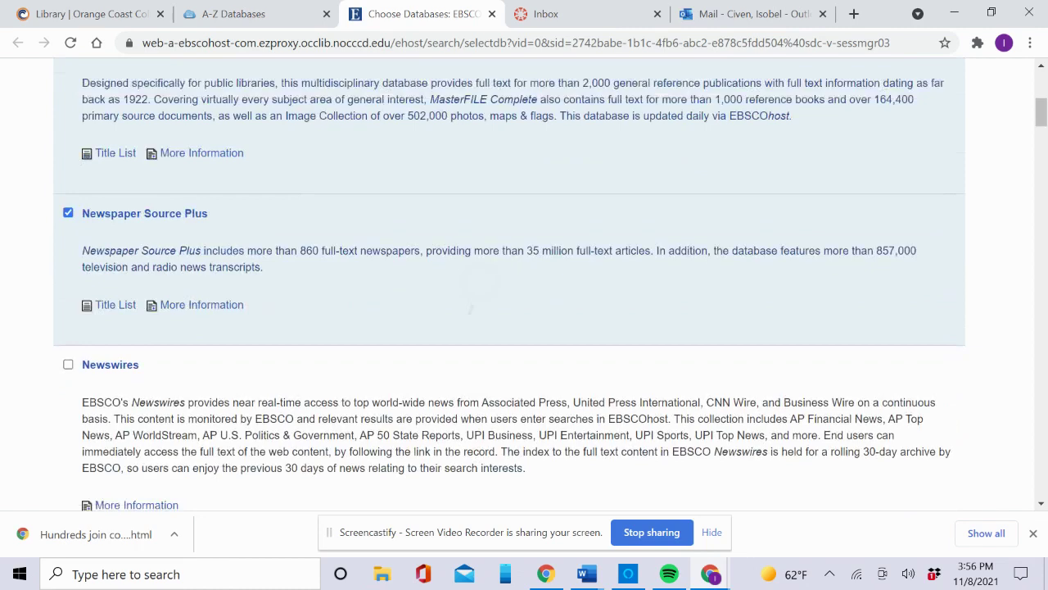
pyautogui.scroll(-3, 524, 283)
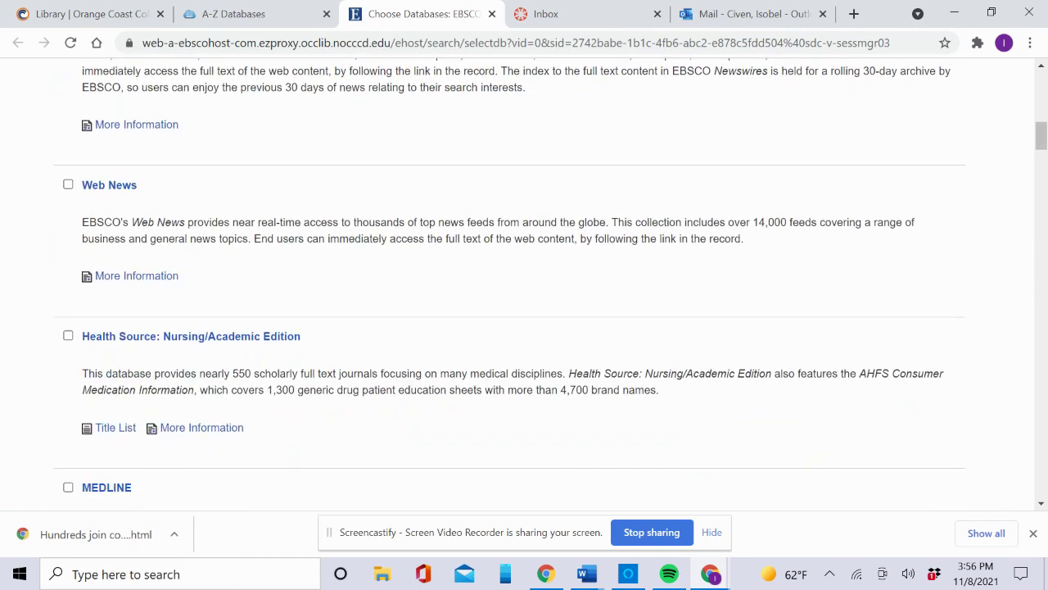
pyautogui.scroll(-2, 524, 283)
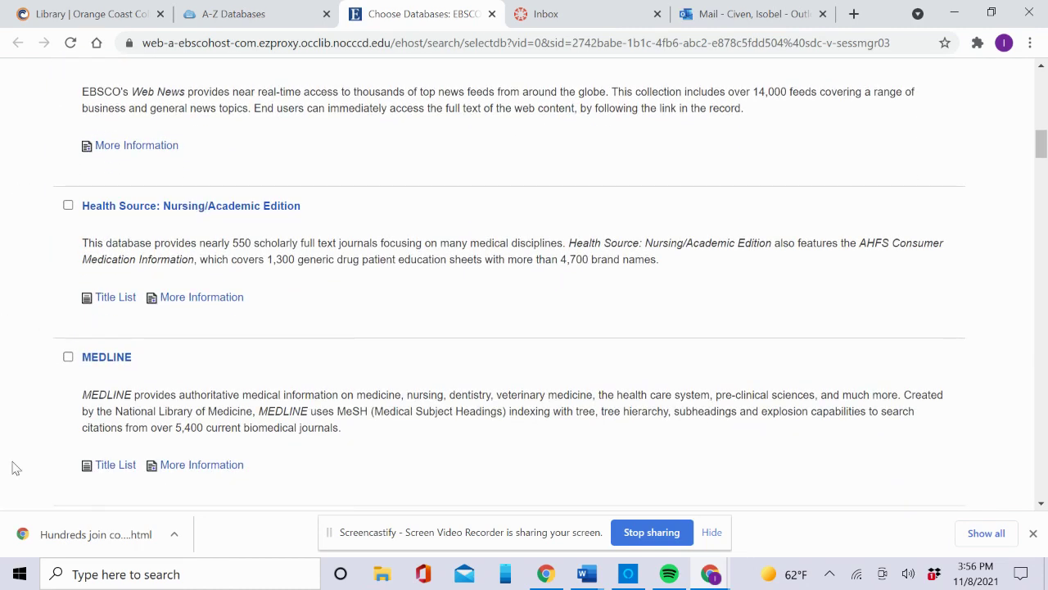
pyautogui.scroll(-5, 94, 422)
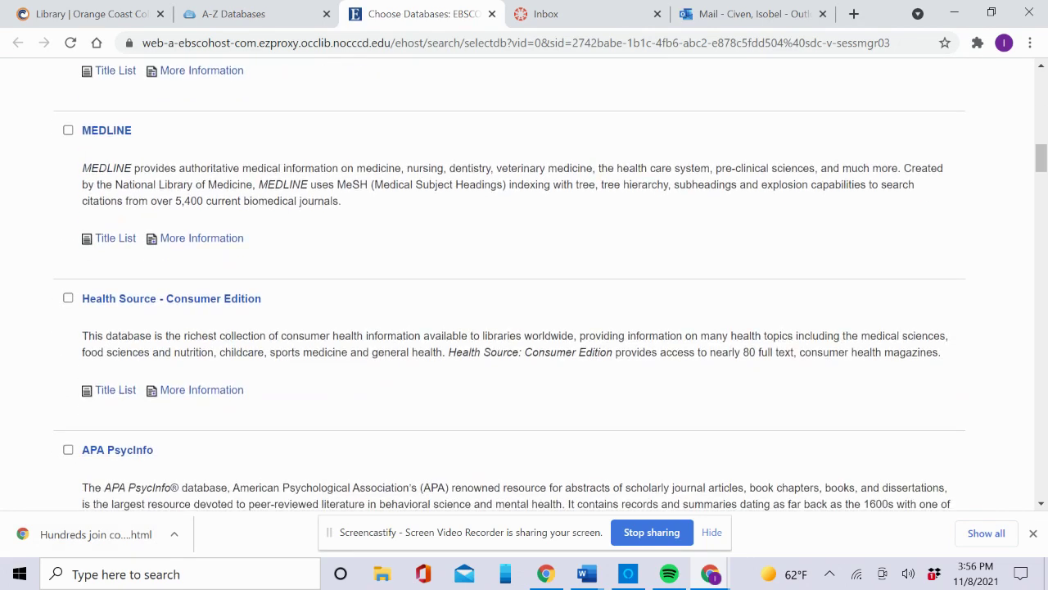
pyautogui.scroll(-1, 507, 291)
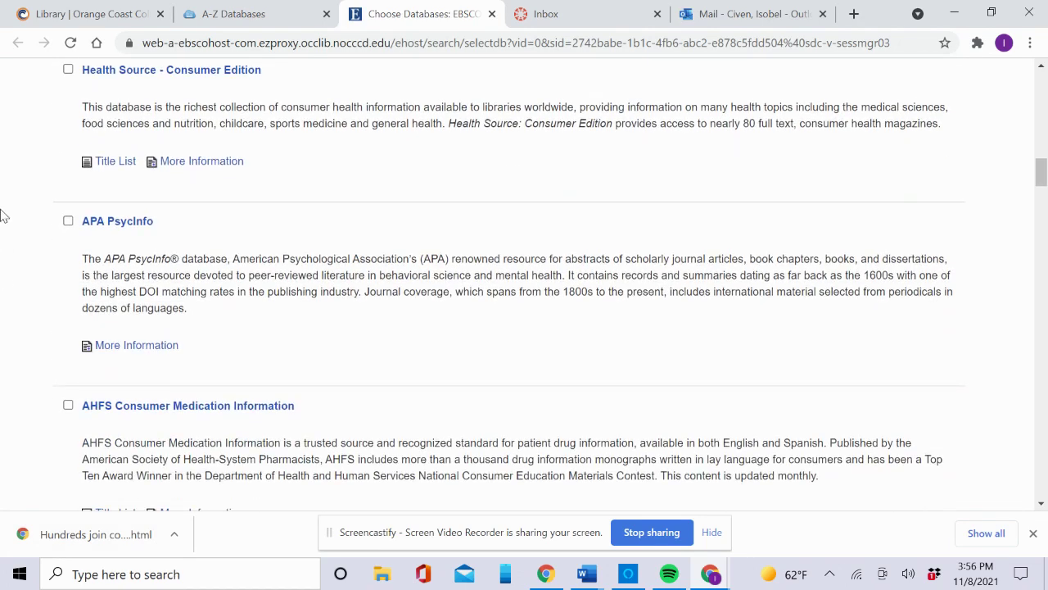
pyautogui.scroll(-1, 68, 247)
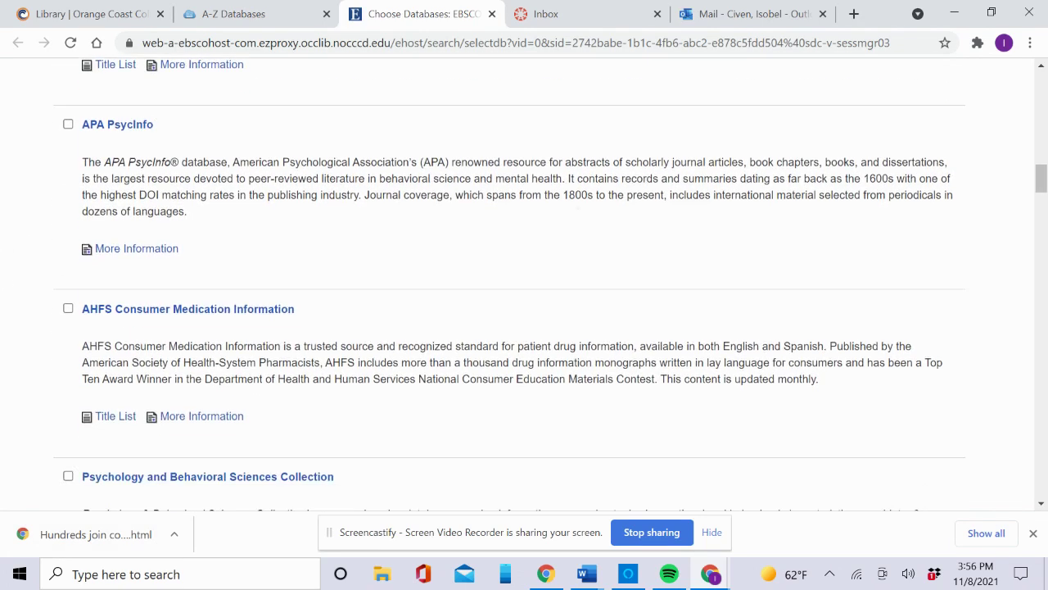
pyautogui.scroll(-2, 6, 253)
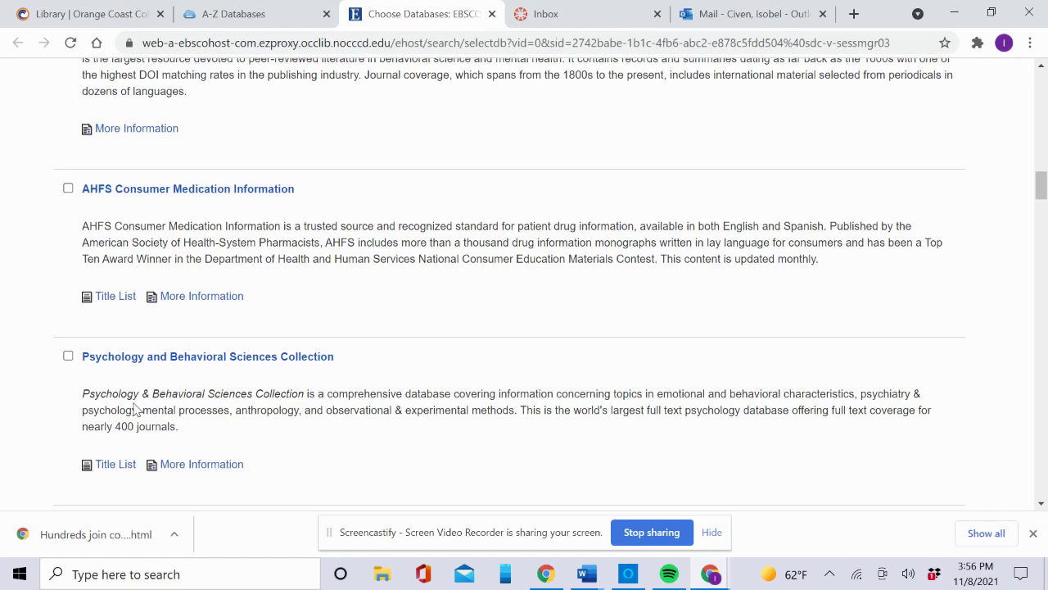
pyautogui.scroll(-3, 135, 410)
pyautogui.scroll(-2, 524, 287)
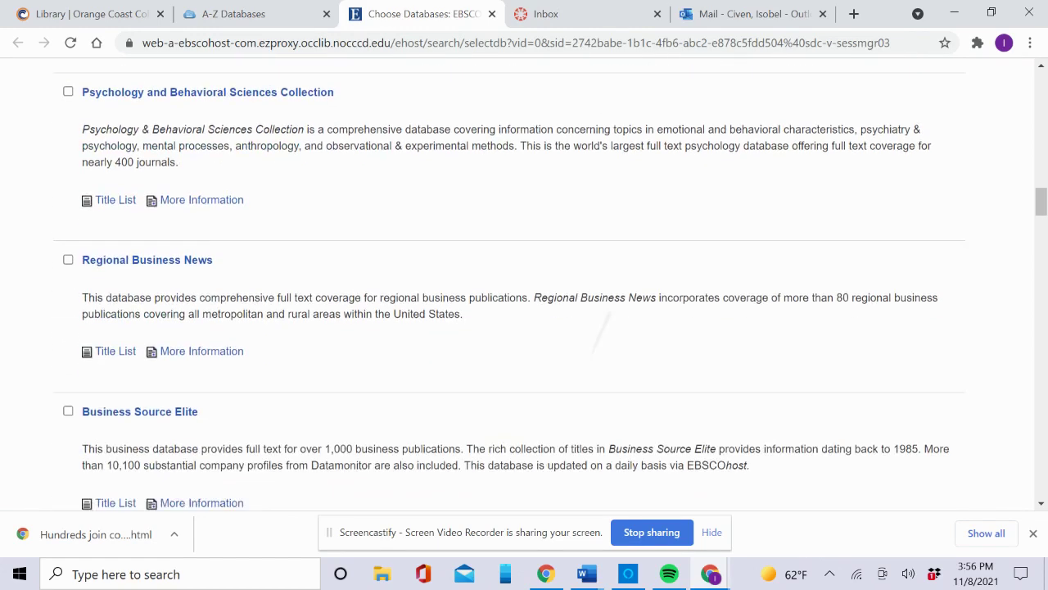
pyautogui.scroll(-2, 524, 286)
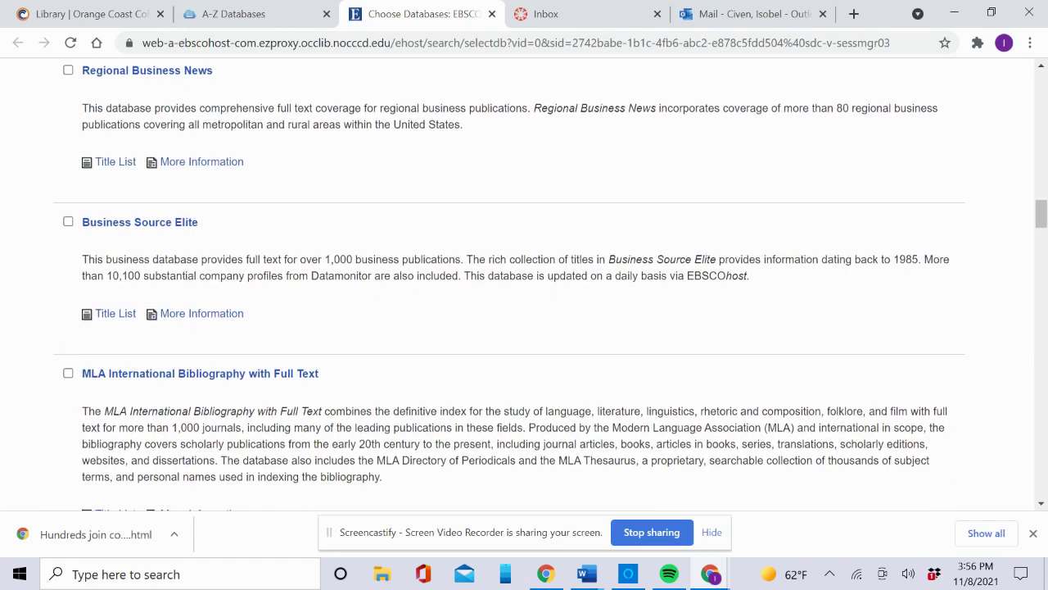
pyautogui.scroll(-2, 524, 287)
pyautogui.scroll(-3, 524, 287)
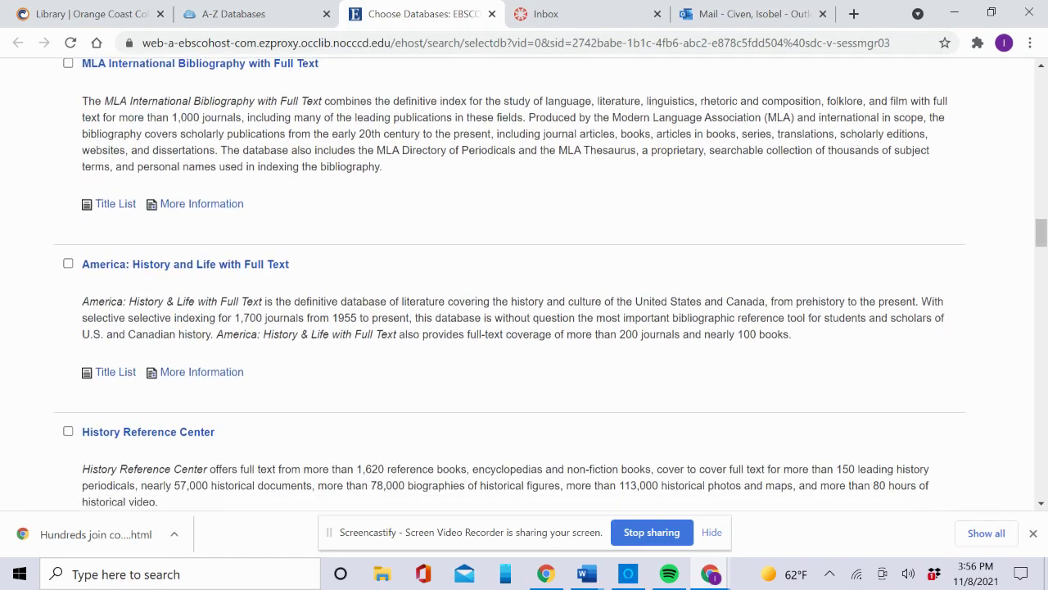
pyautogui.scroll(-4, 524, 286)
pyautogui.scroll(-3, 524, 286)
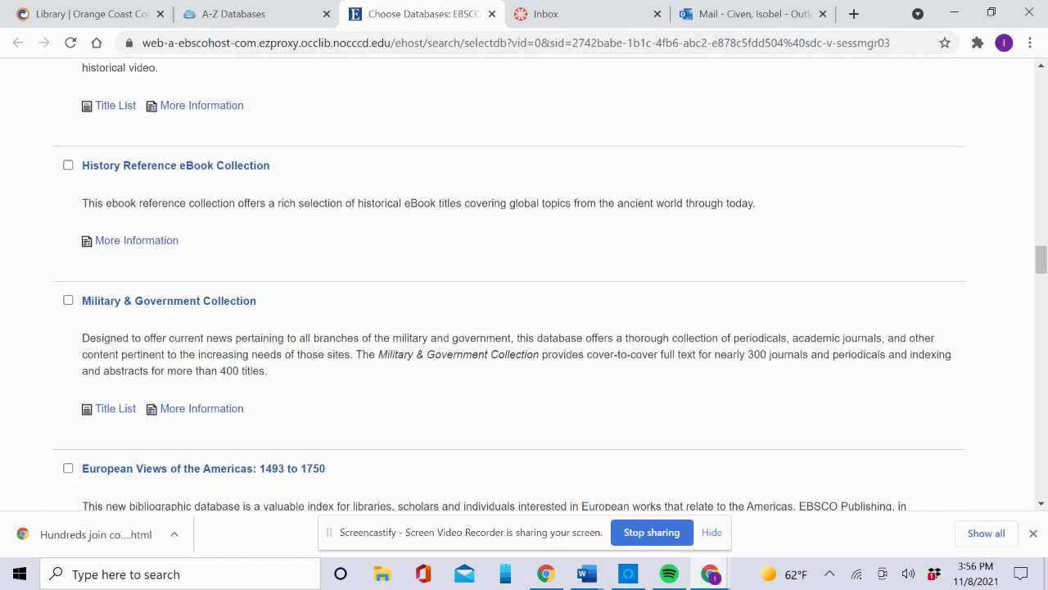
pyautogui.scroll(-2, 524, 287)
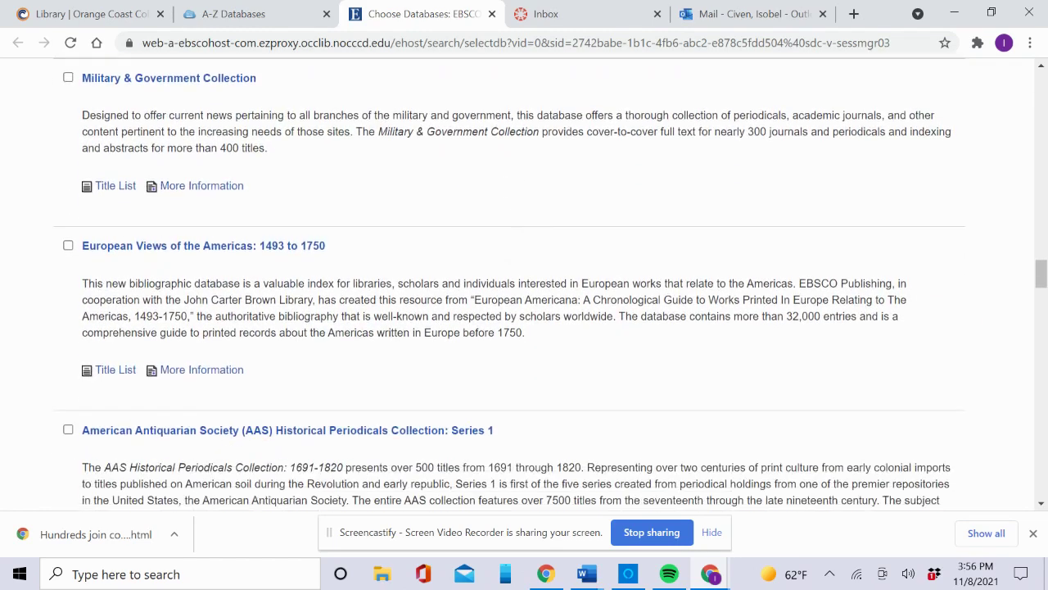
pyautogui.scroll(-2, 524, 286)
pyautogui.scroll(-4, 524, 287)
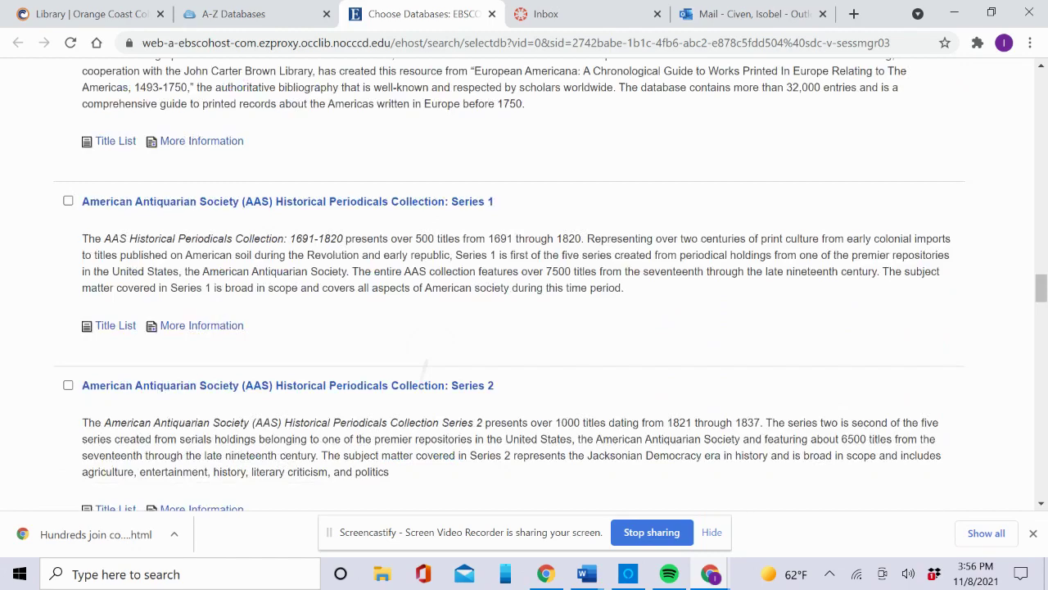
pyautogui.scroll(-7, 524, 286)
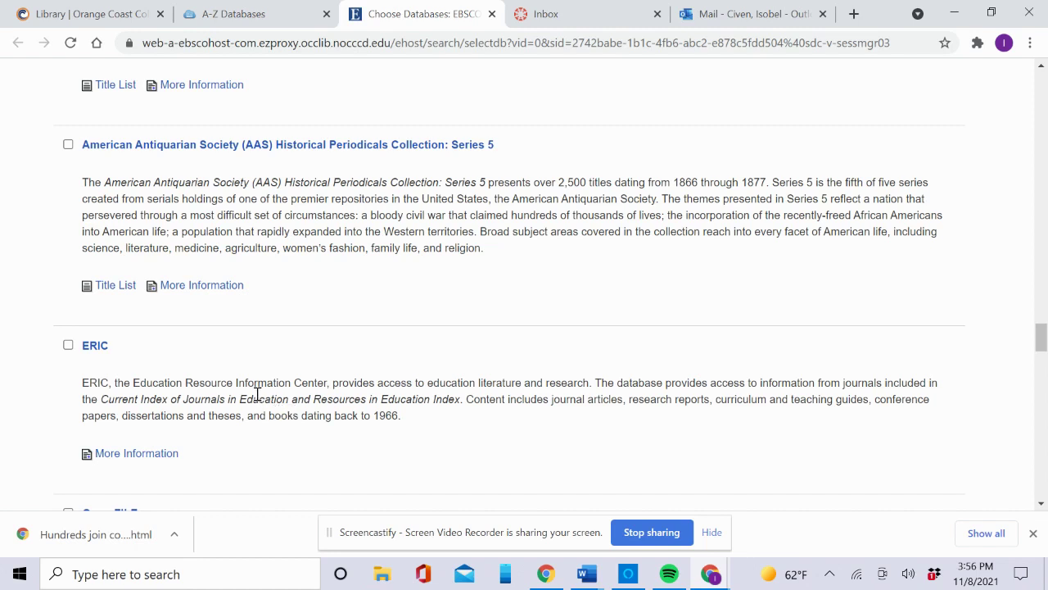
pyautogui.click(68, 346)
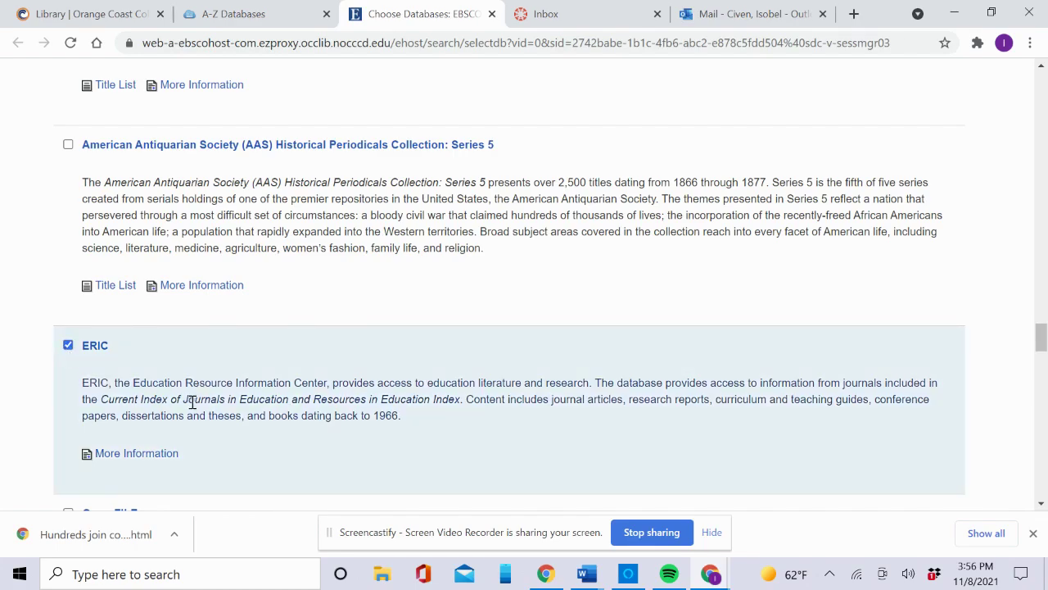
pyautogui.scroll(20, 290, 431)
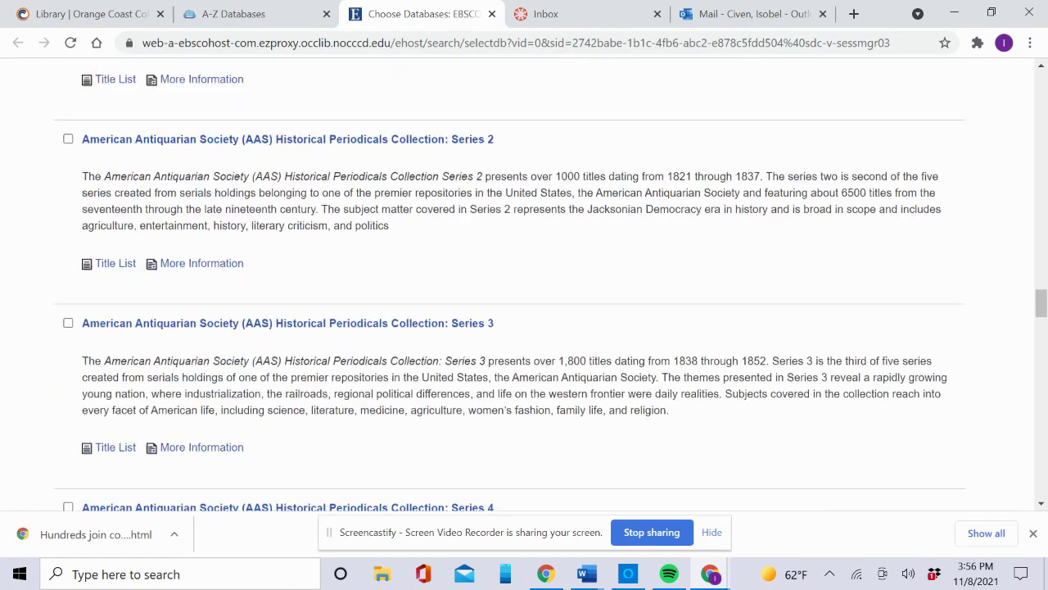
pyautogui.scroll(10, 524, 283)
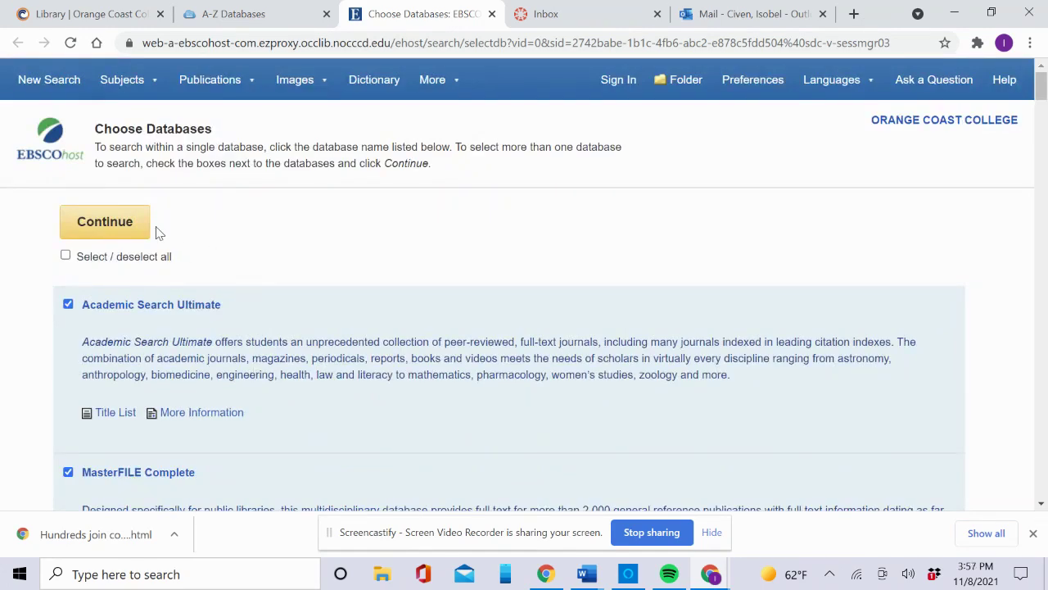
pyautogui.click(117, 223)
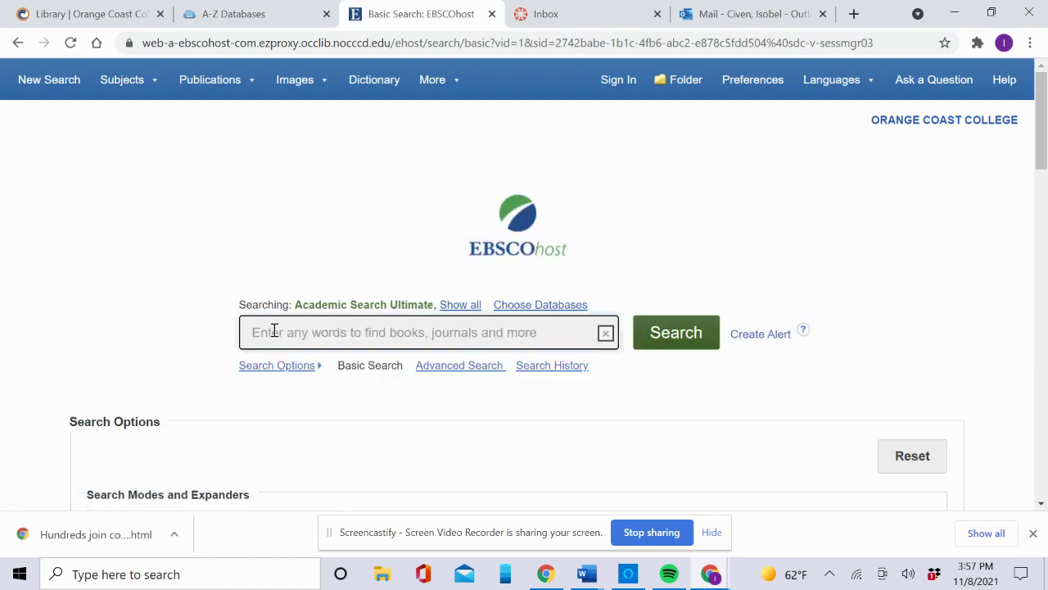
# Search the selected databases for the suggested phrase "meditation and stress"
pyautogui.write('meditation')
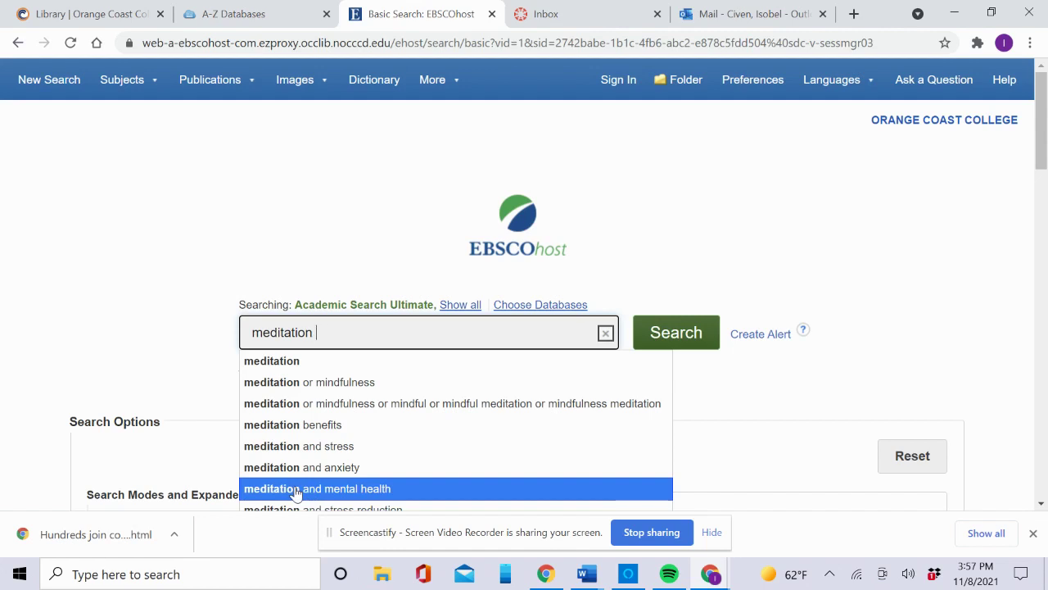
pyautogui.click(325, 447)
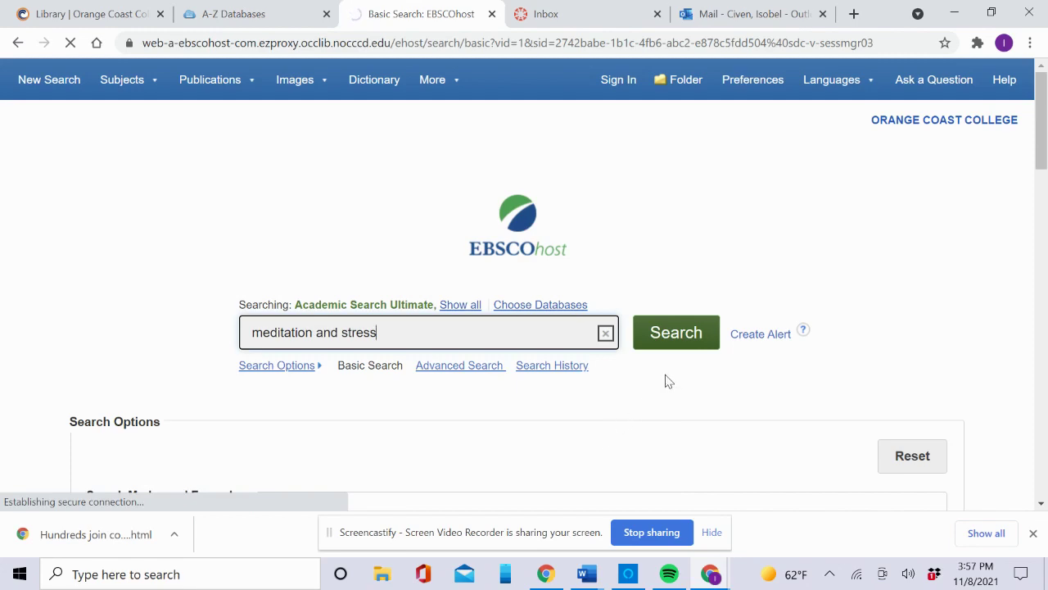
pyautogui.click(677, 347)
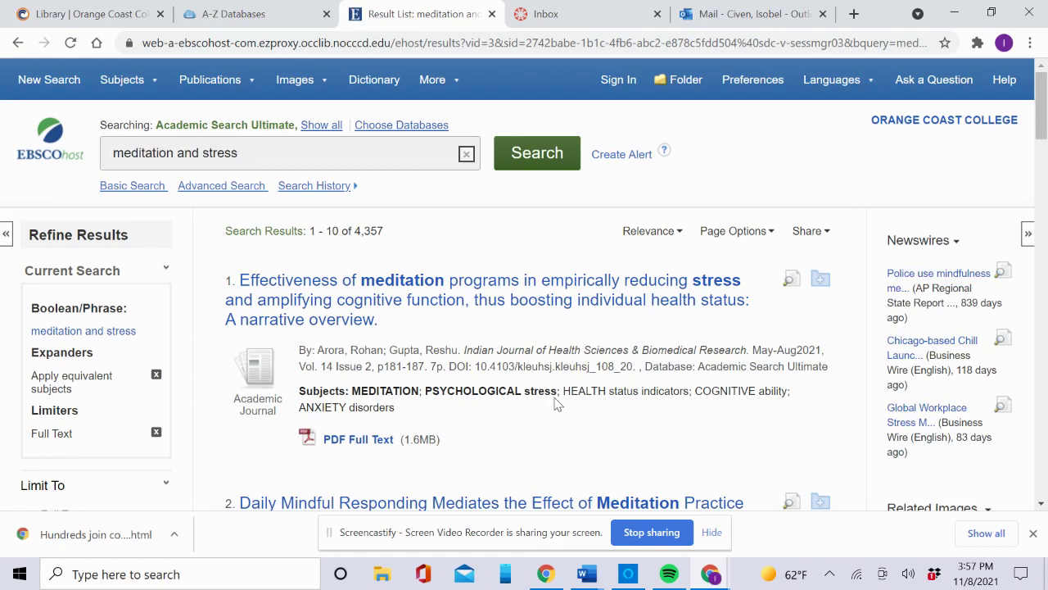
# Narrow the search to the suggested phrase "meditation and stress management" and look through the first results
pyautogui.click(261, 152)
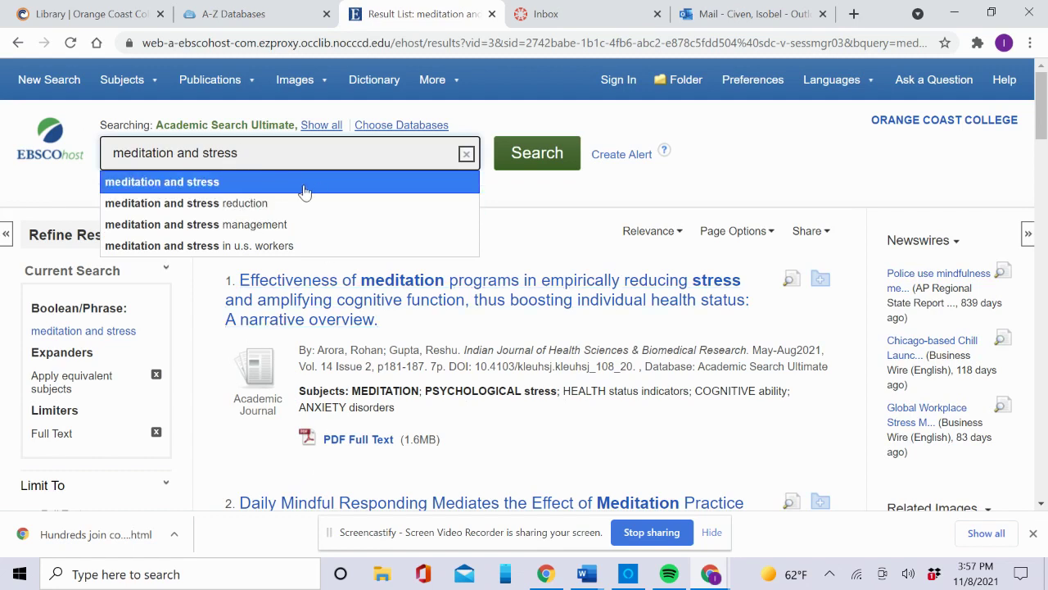
pyautogui.click(231, 235)
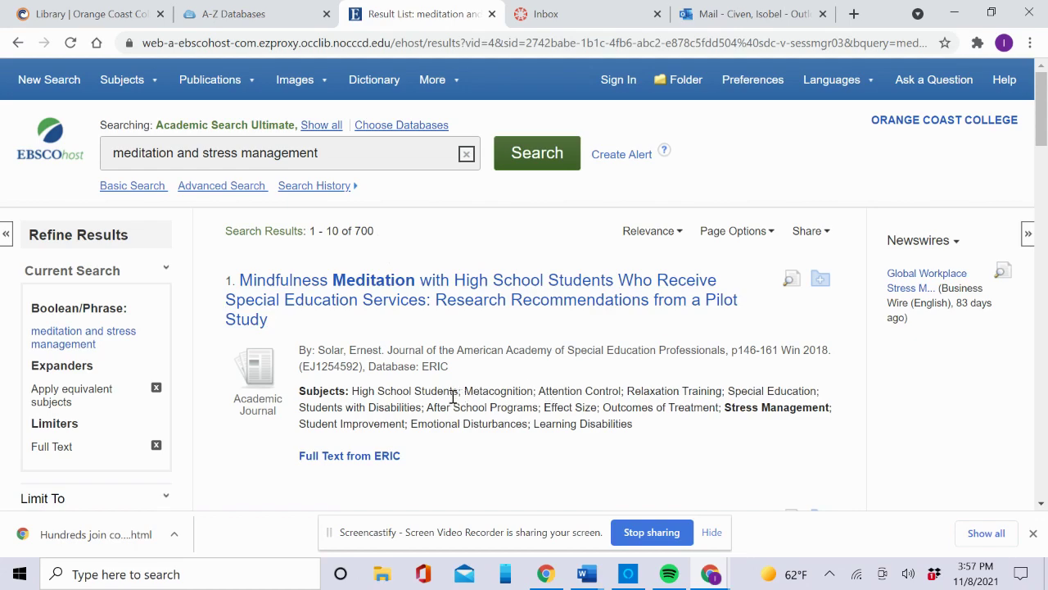
pyautogui.scroll(-10, 452, 397)
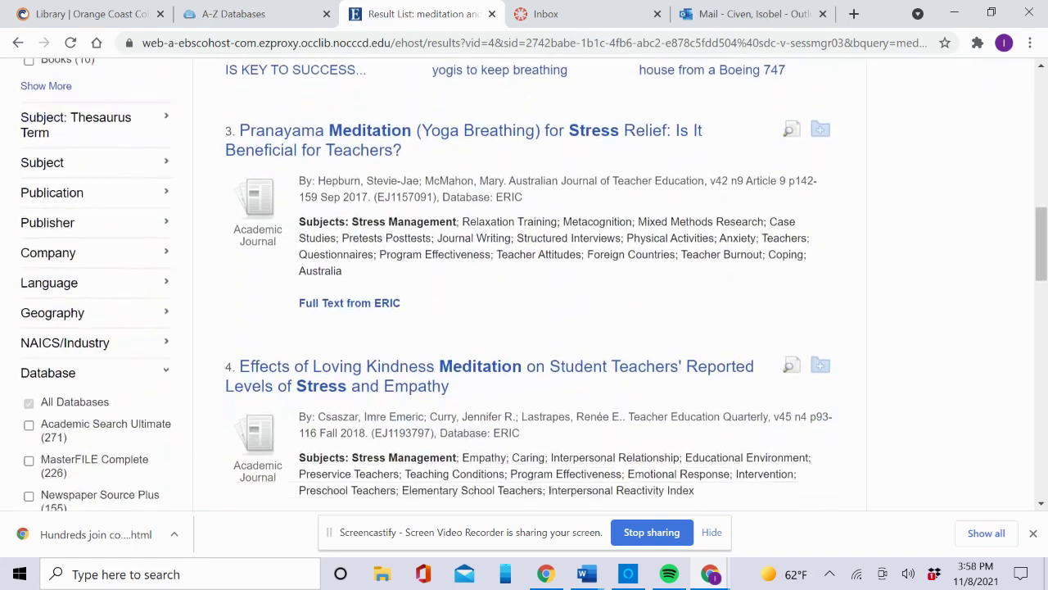
pyautogui.scroll(3, 529, 283)
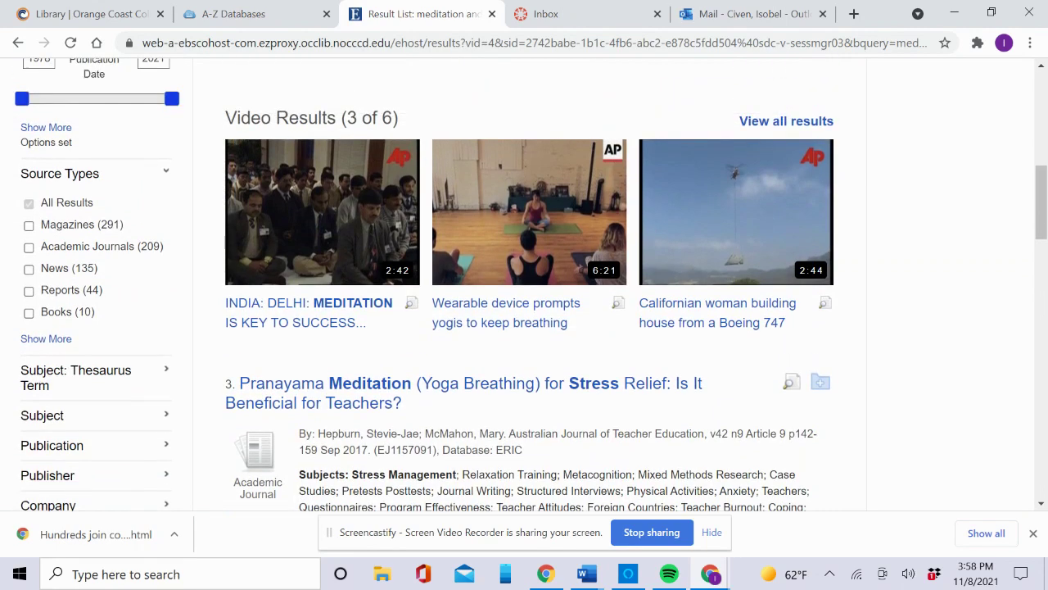
pyautogui.scroll(1, 529, 283)
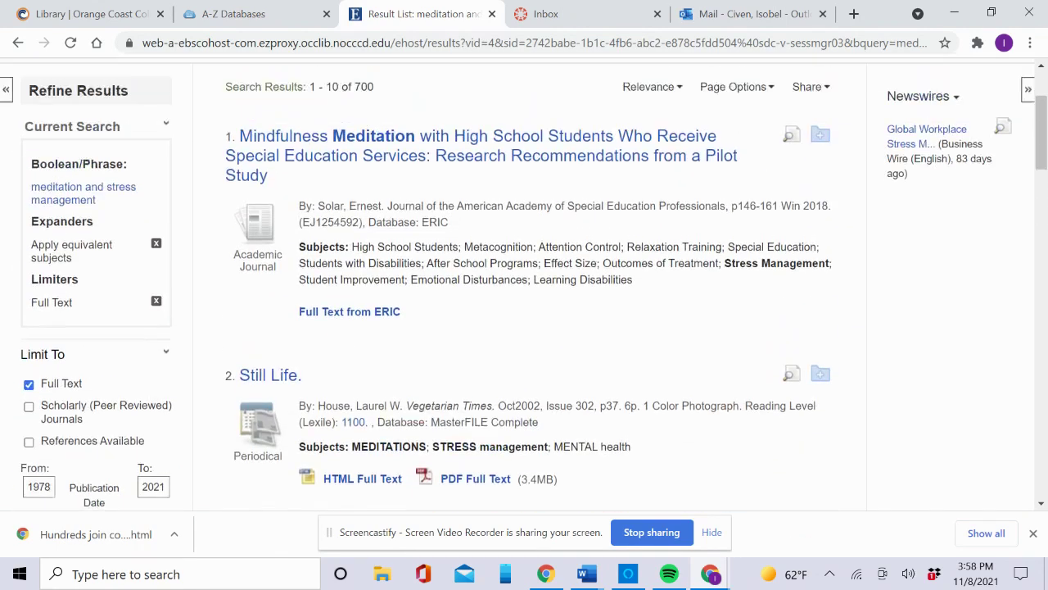
pyautogui.scroll(2, 524, 283)
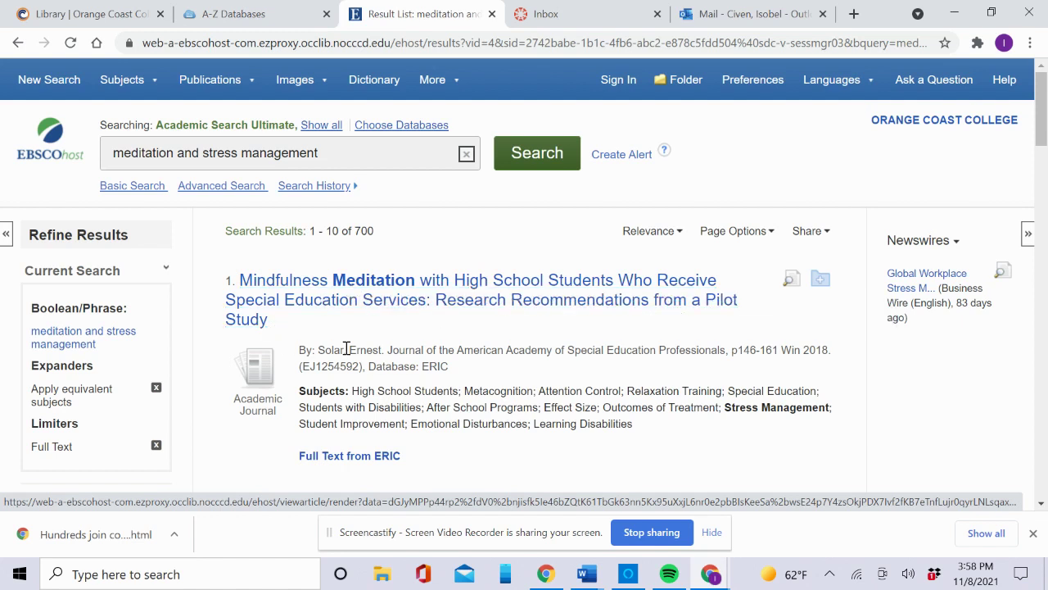
# Open the detailed record of the first result, "Mindfulness Meditation with High School Students", and bring up its citation formats
pyautogui.click(343, 297)
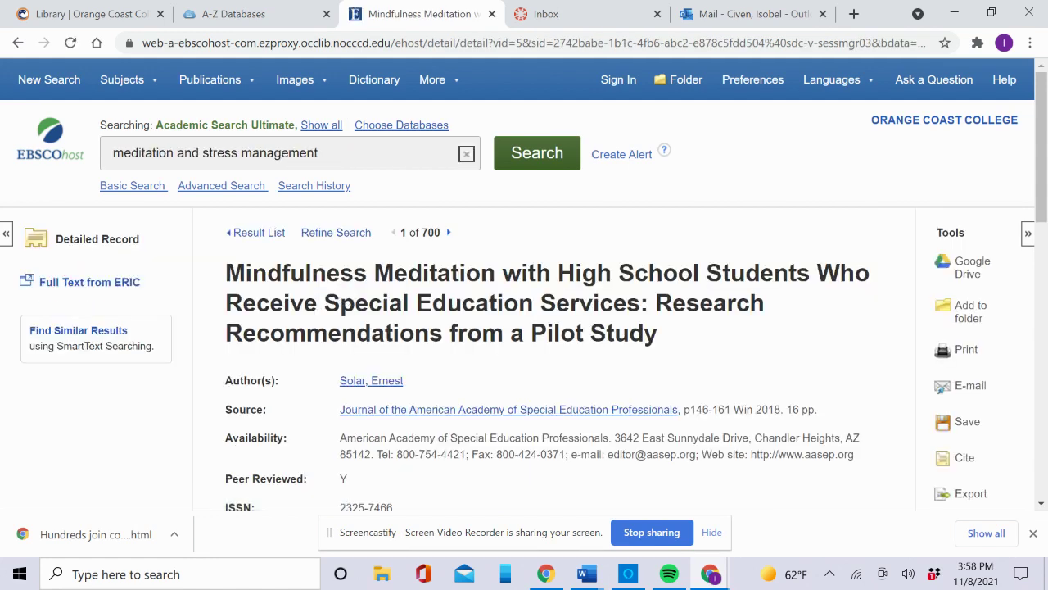
pyautogui.scroll(-3, 524, 327)
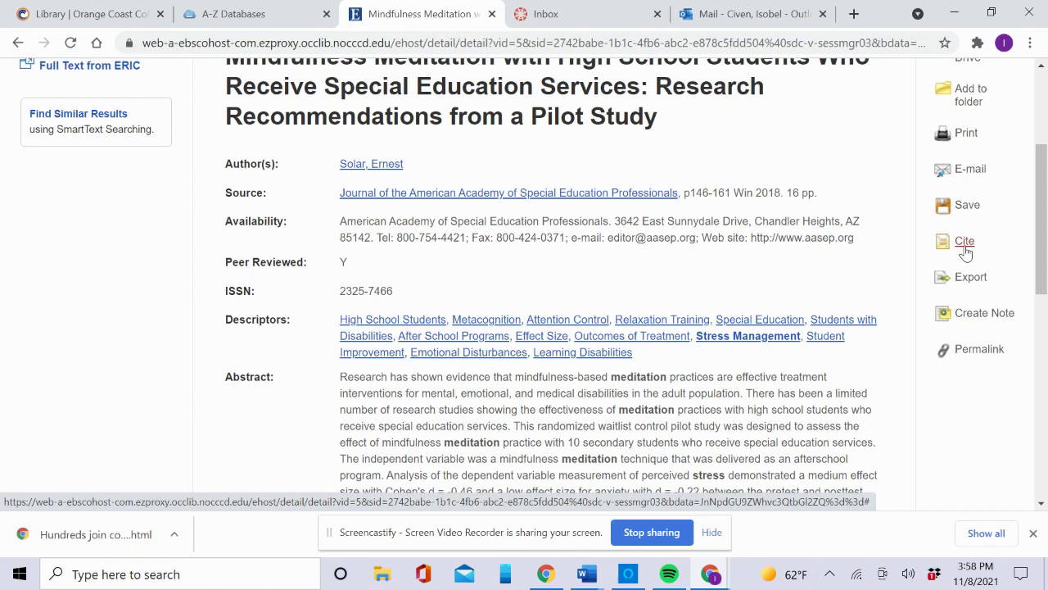
pyautogui.click(966, 252)
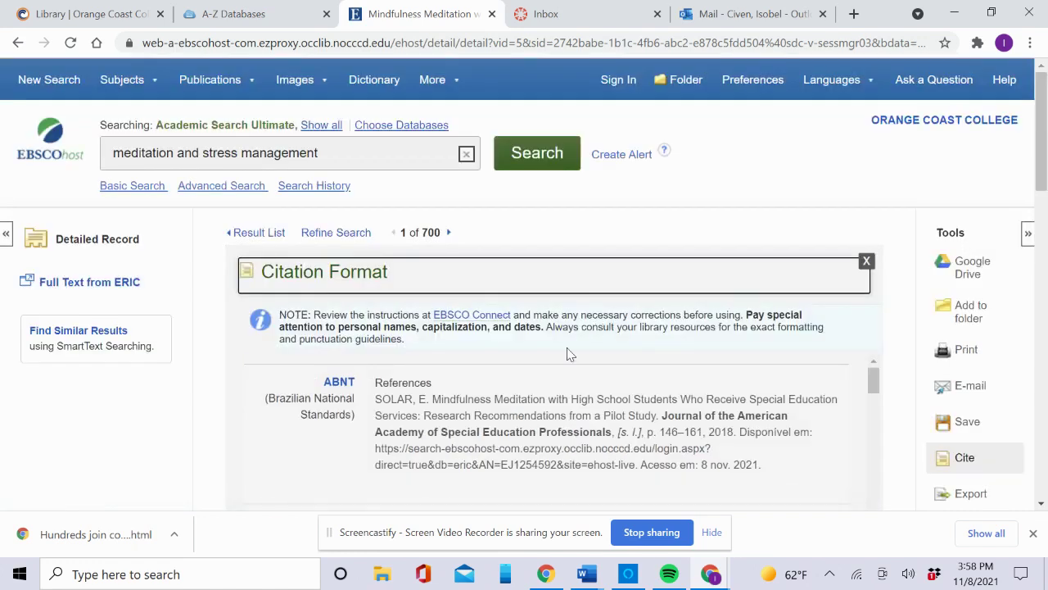
# Find the MLA 8th Edition entry among the article's citation formats and select its full Works Cited text
pyautogui.scroll(-10, 530, 404)
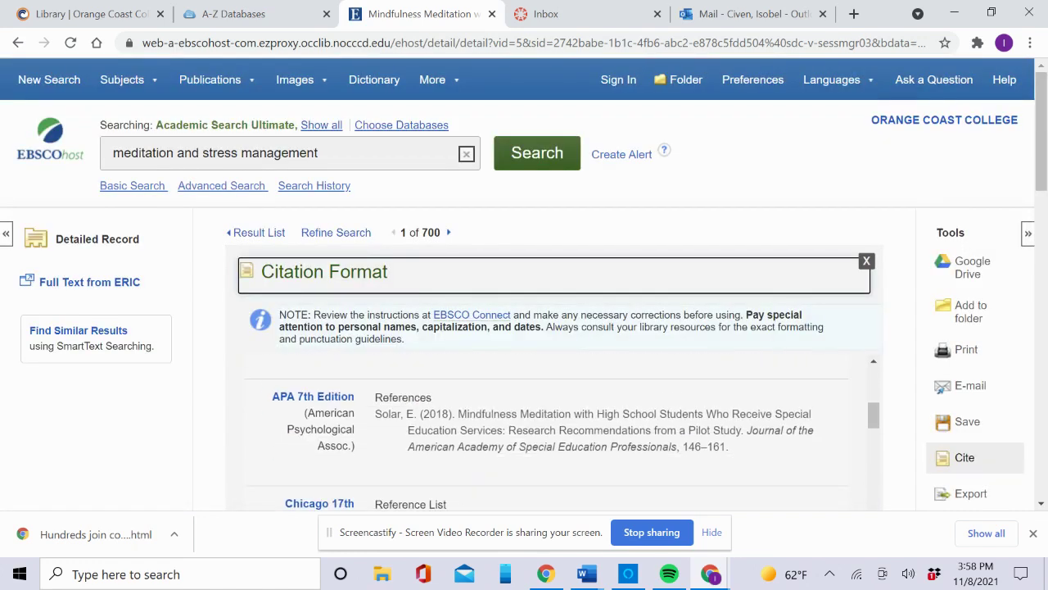
pyautogui.scroll(-5, 557, 434)
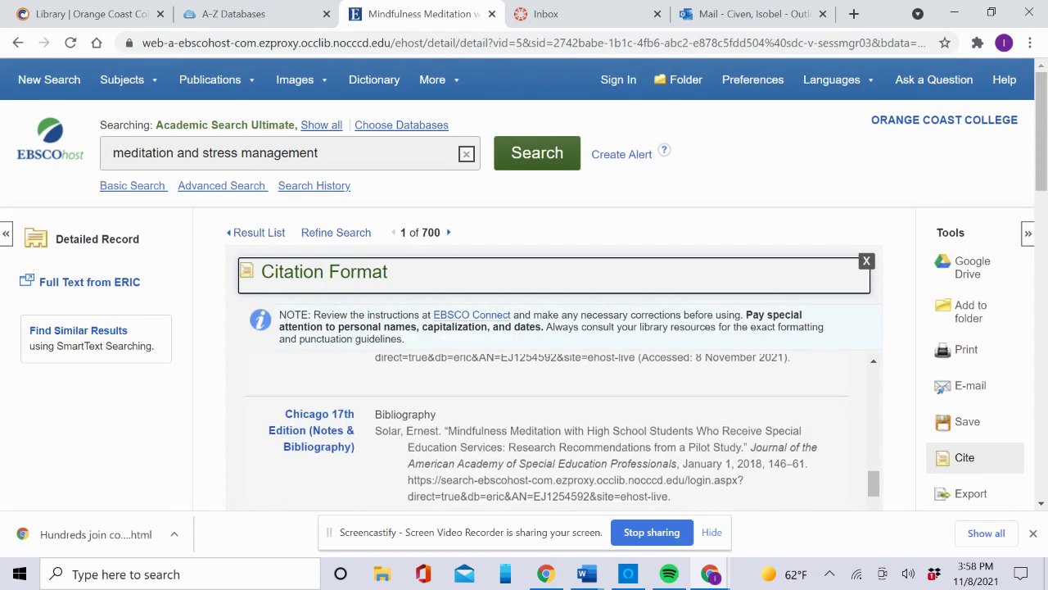
pyautogui.scroll(1, 557, 434)
pyautogui.scroll(1, 538, 411)
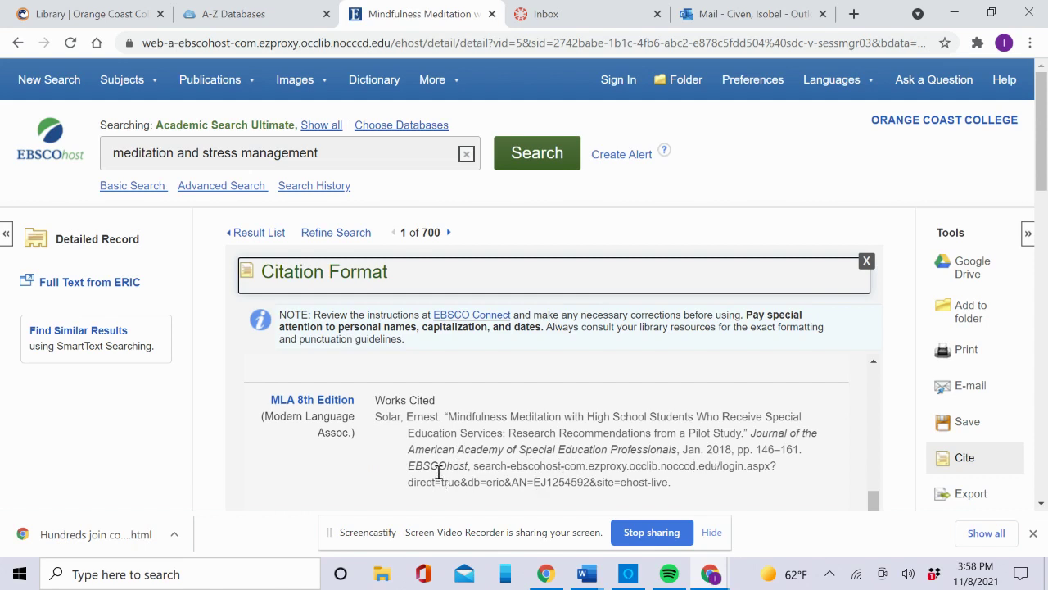
pyautogui.moveTo(377, 413); pyautogui.dragTo(729, 506)
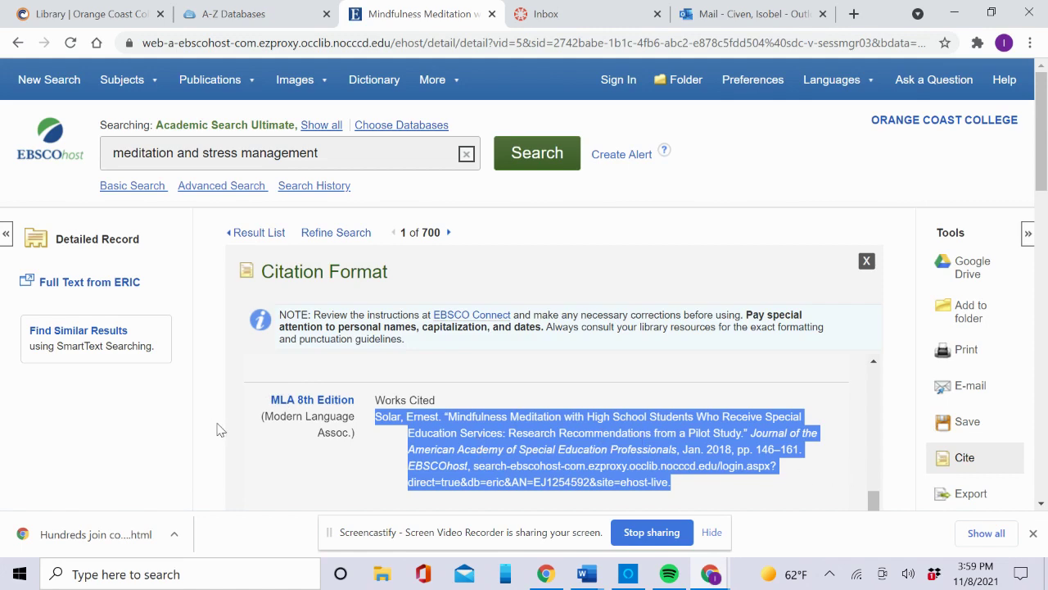
pyautogui.scroll(-1, 541, 426)
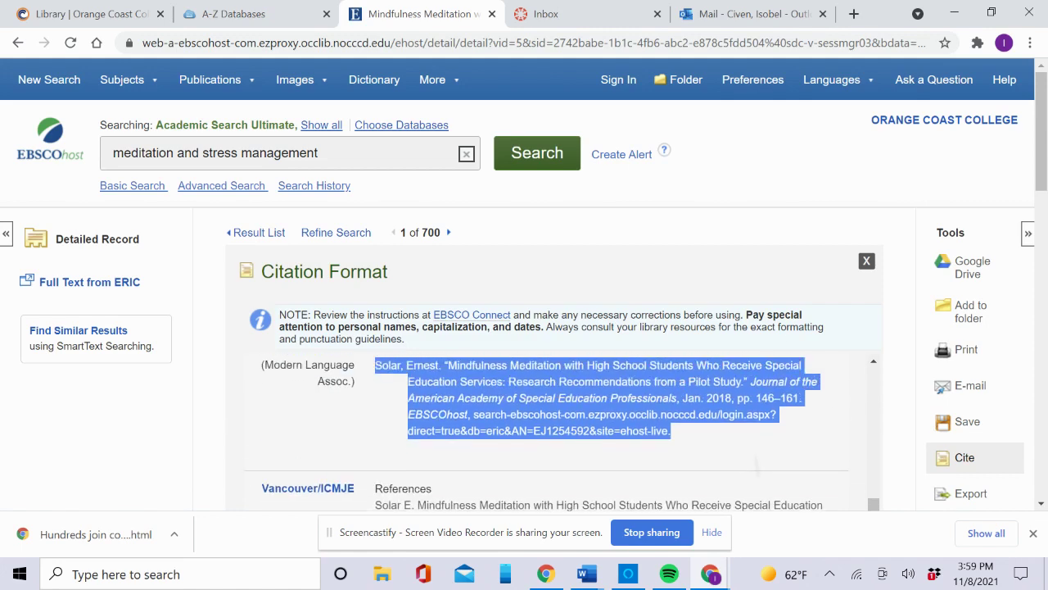